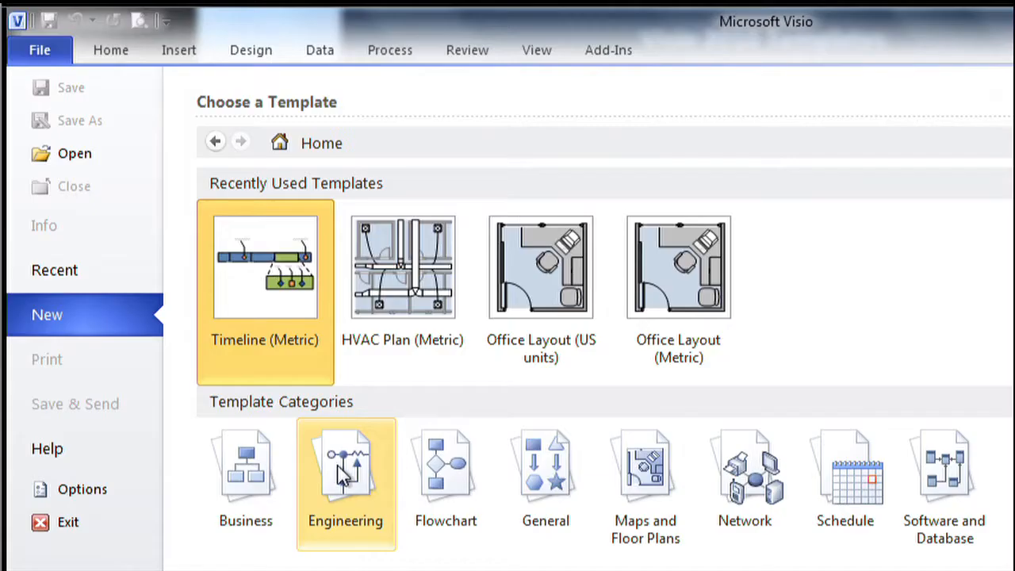
Step: Look through the templates in the Engineering, Flowchart, General, and Maps and Floor Plans categories
left_click(226, 315)
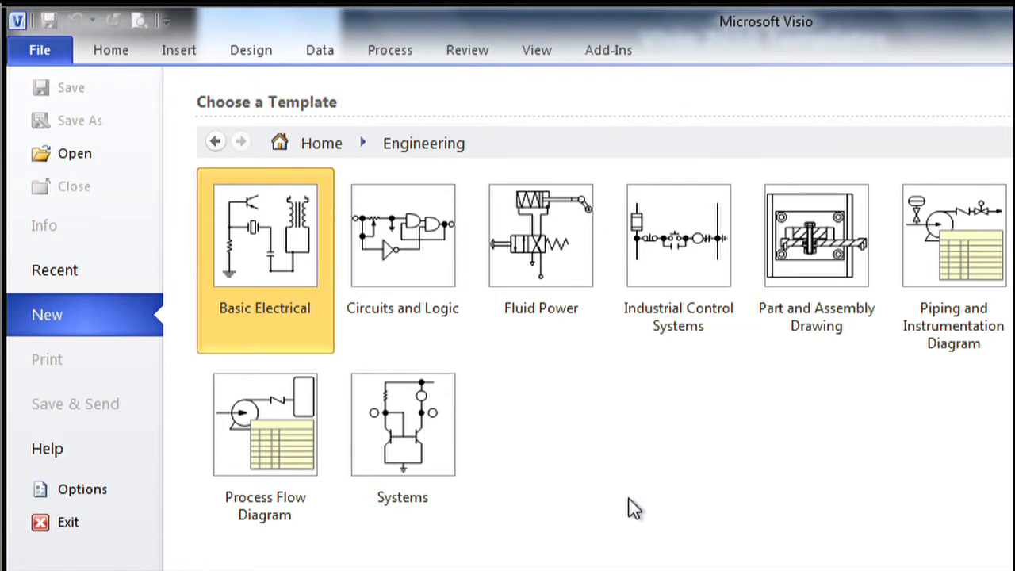
left_click(320, 141)
left_click(446, 475)
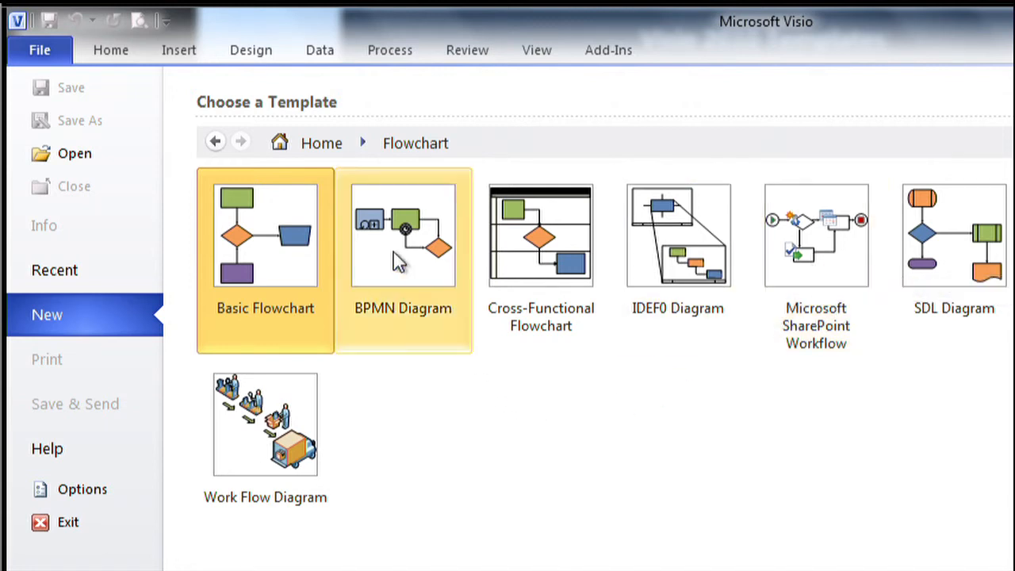
left_click(309, 146)
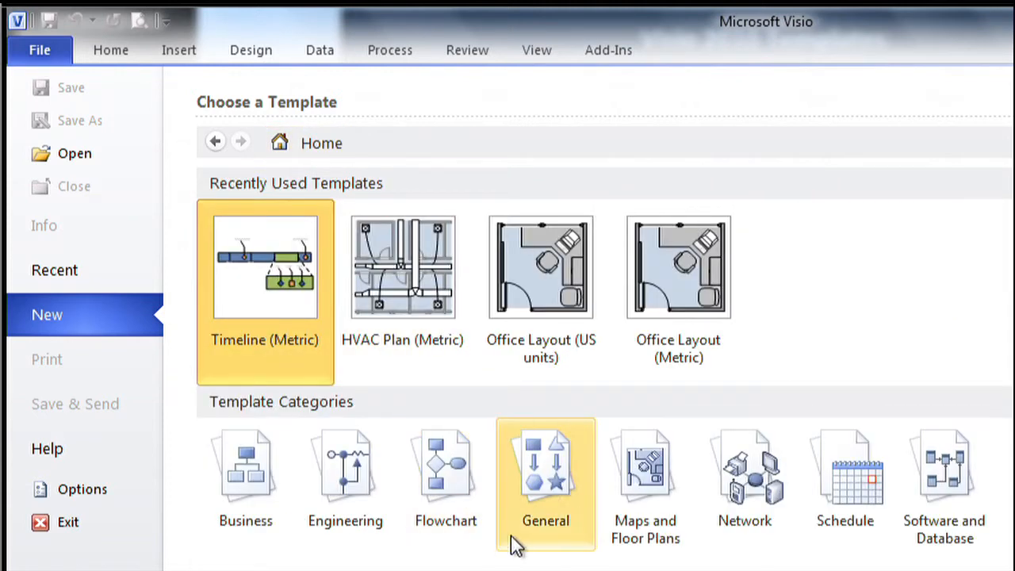
left_click(546, 470)
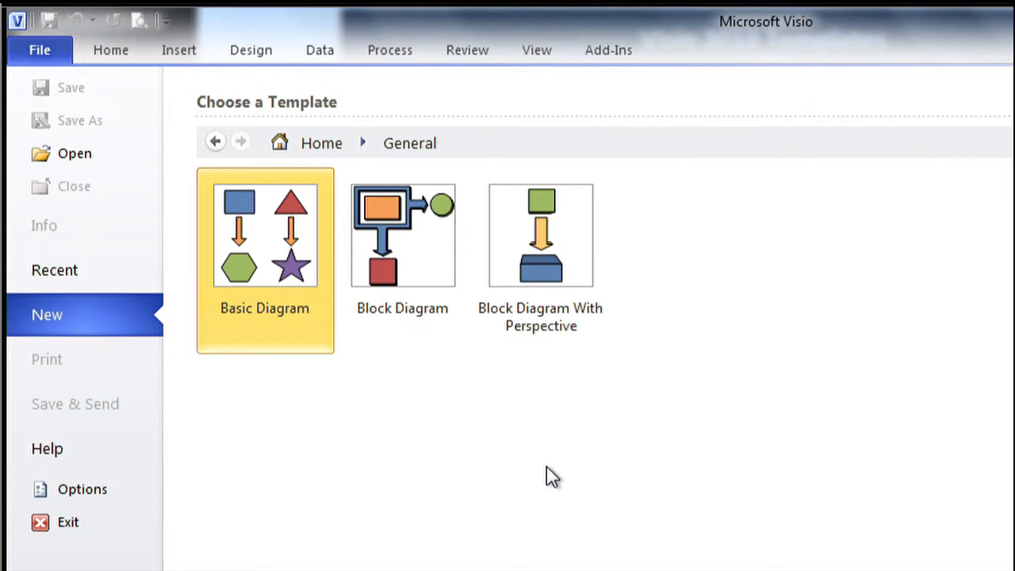
left_click(325, 146)
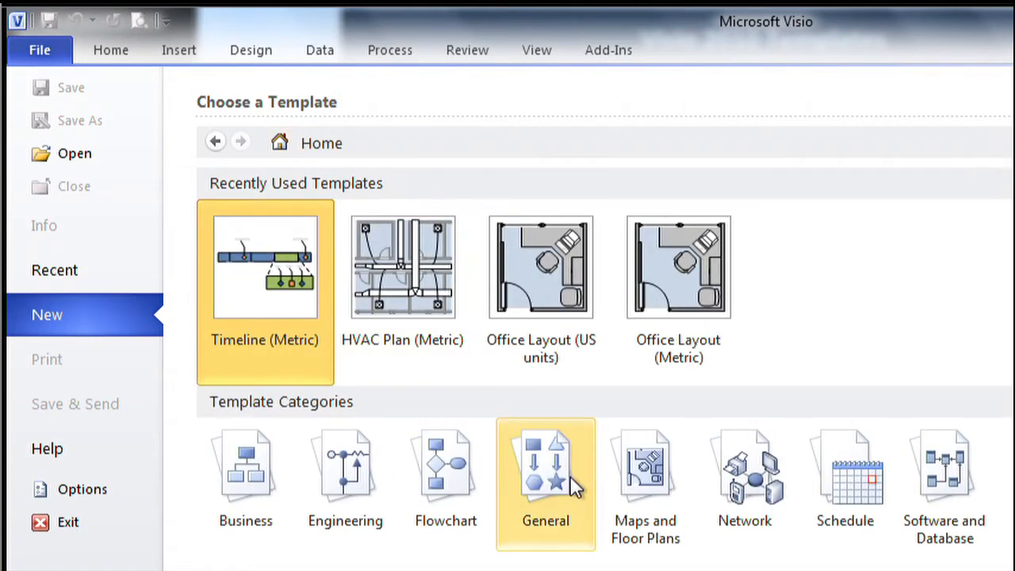
left_click(642, 469)
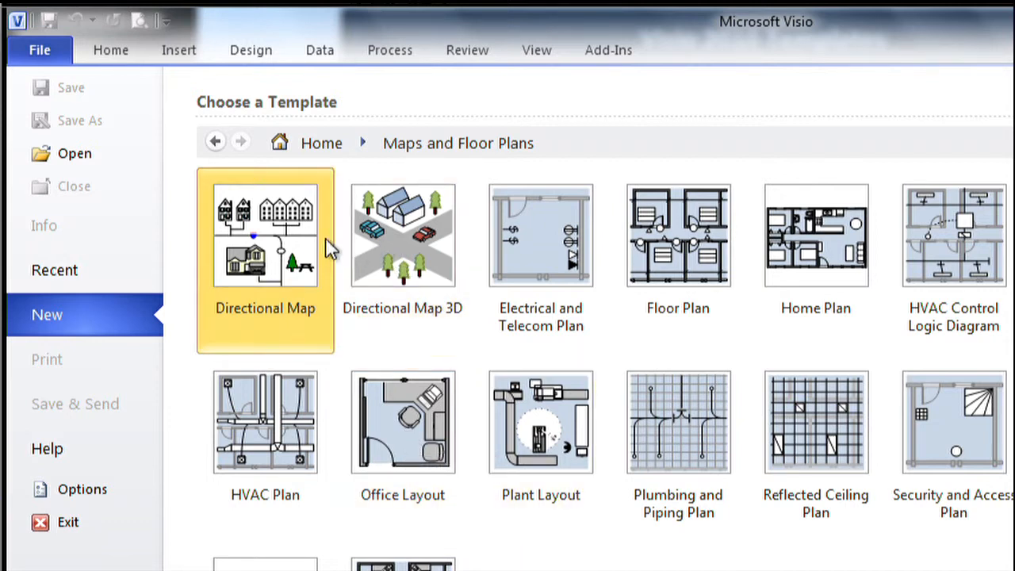
left_click(322, 142)
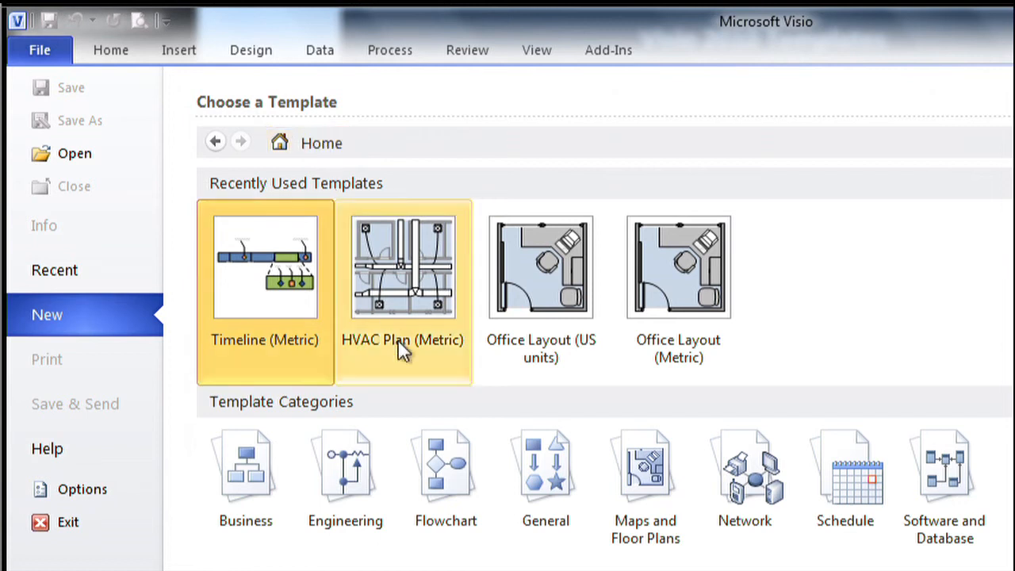
Step: Look through the templates in the Network, Schedule, and Software and Database categories, including Basic Network Diagram
left_click(740, 481)
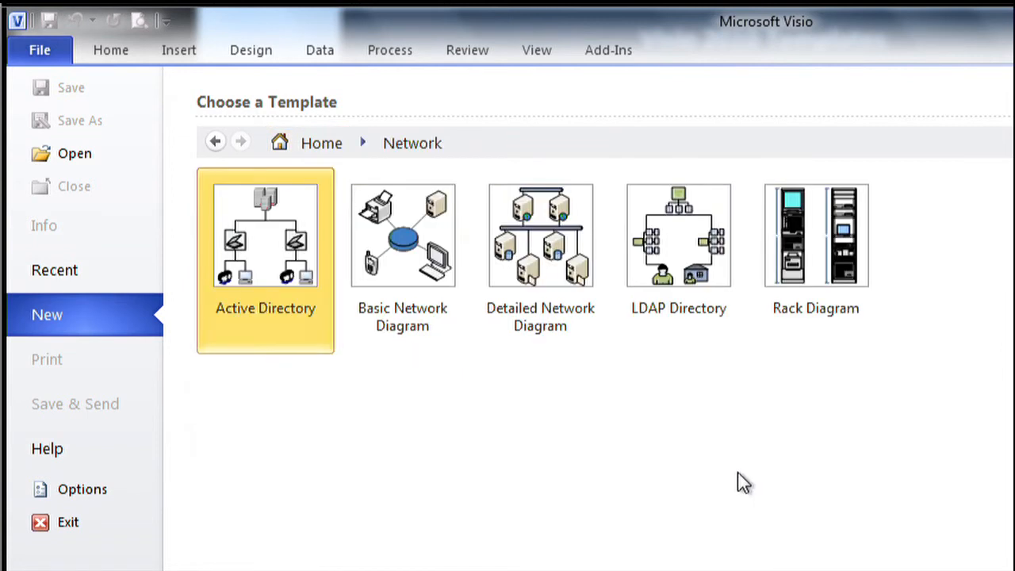
left_click(406, 271)
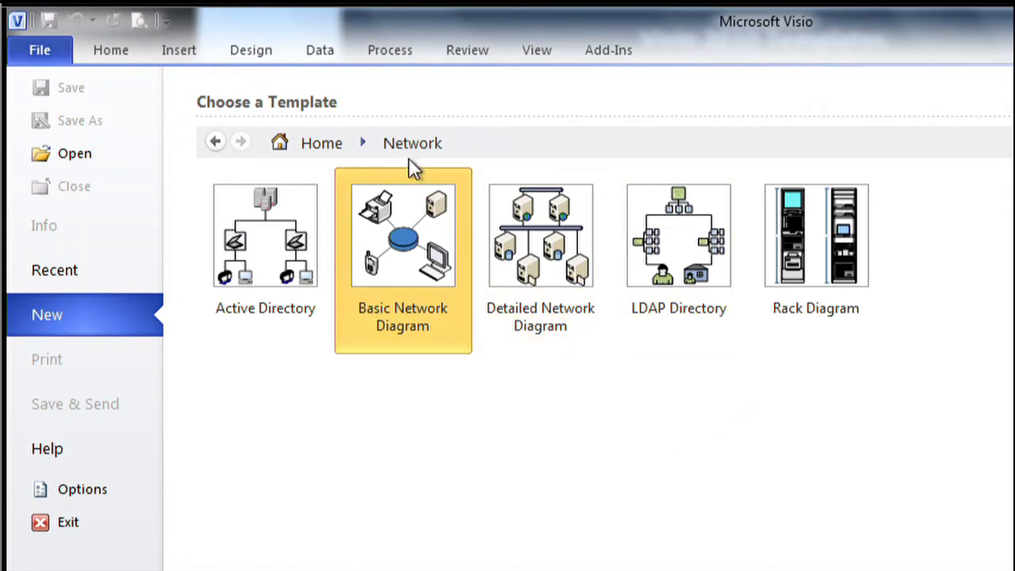
left_click(325, 145)
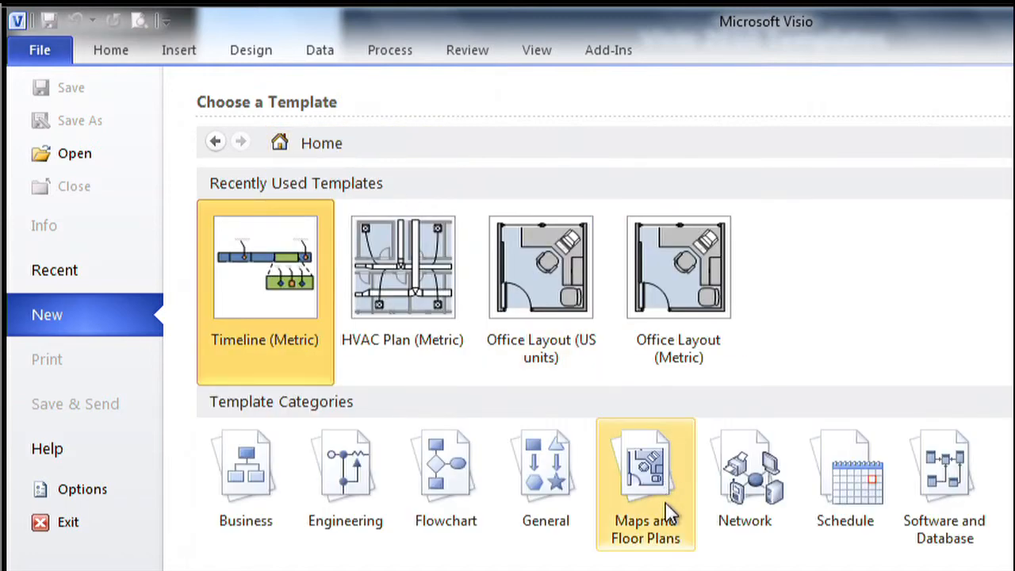
left_click(840, 487)
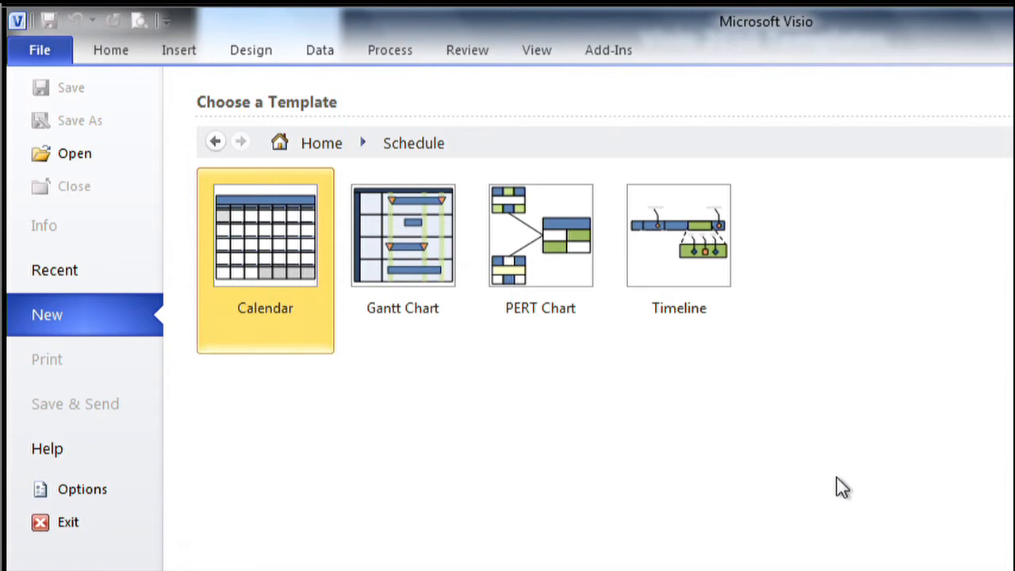
left_click(318, 147)
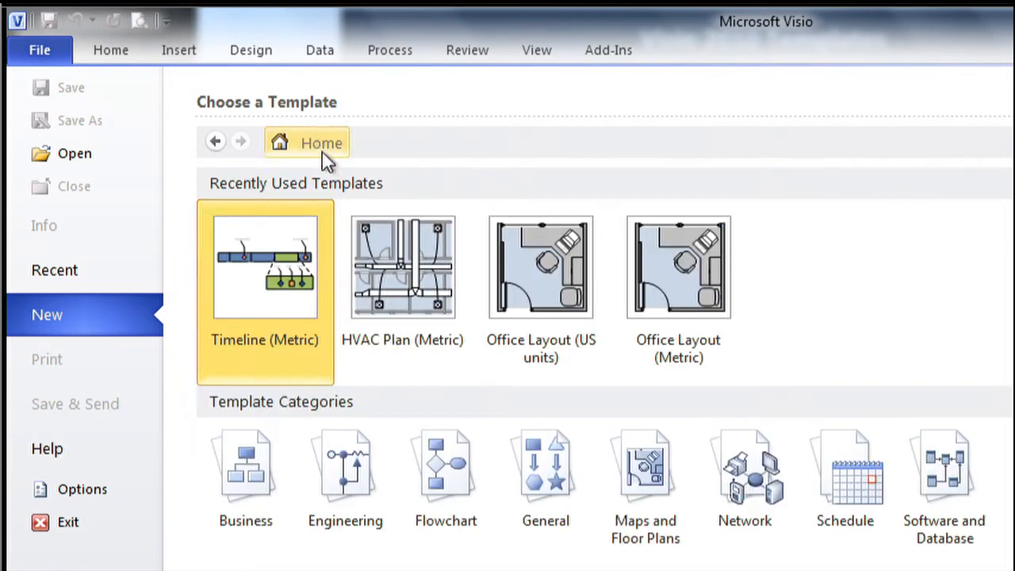
left_click(943, 488)
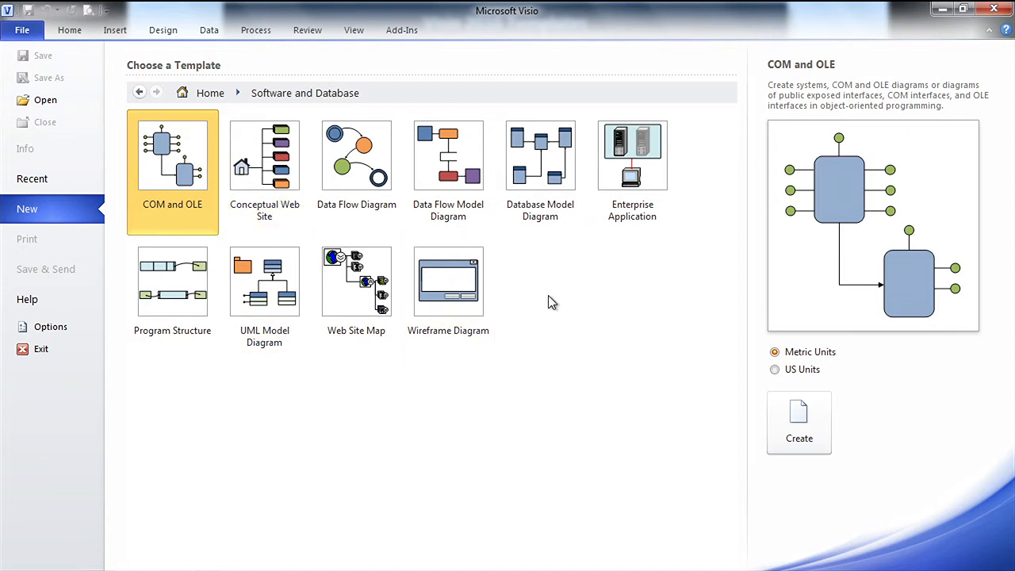
left_click(207, 93)
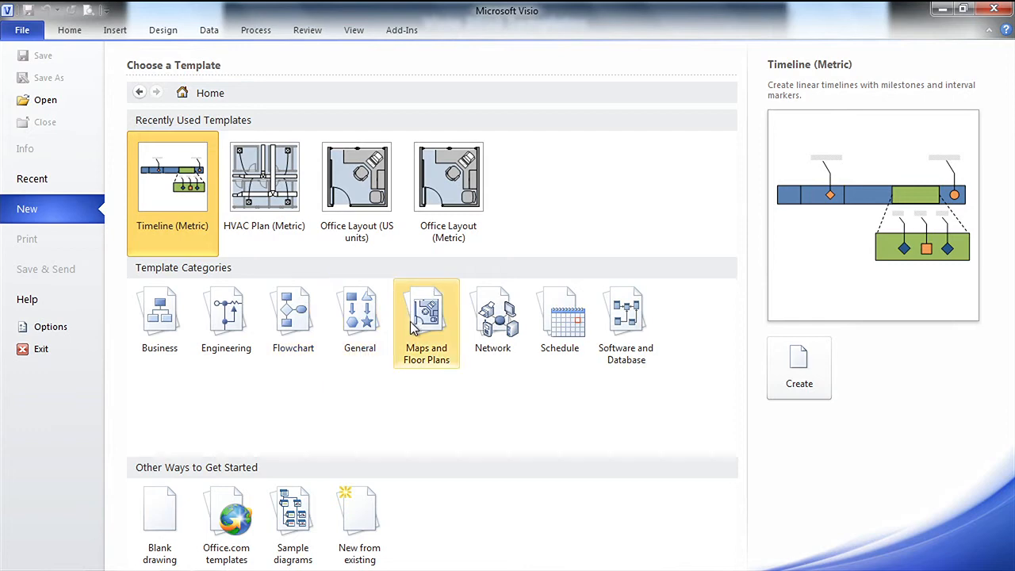
Step: Create a new metric drawing from the HVAC Plan template in the Maps and Floor Plans category
left_click(421, 319)
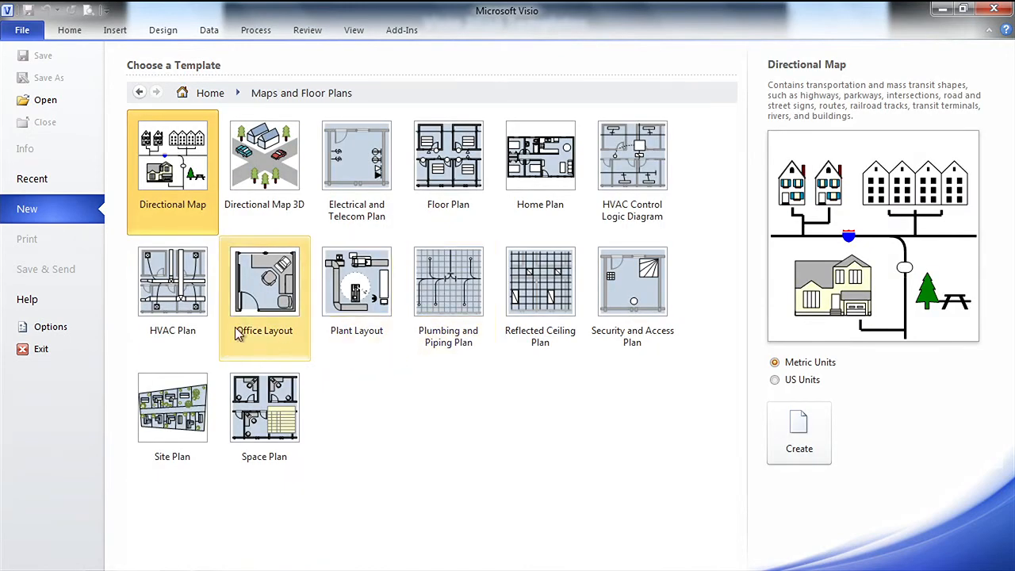
left_click(175, 291)
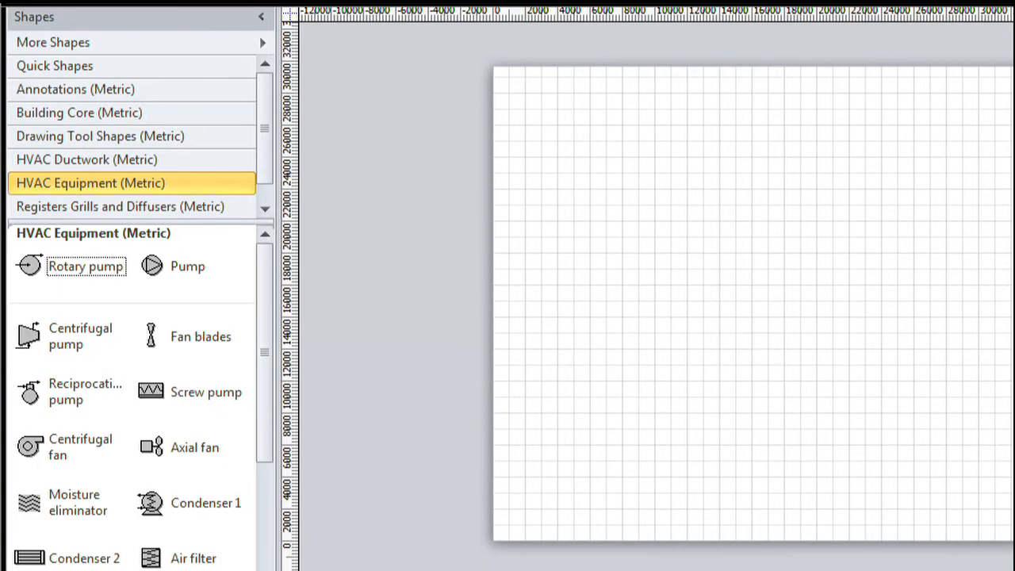
Step: Place a straight duct from the HVAC Ductwork shapes on the page and stretch it horizontally to about 3.9 m long
scroll(849, 337, "up", 3)
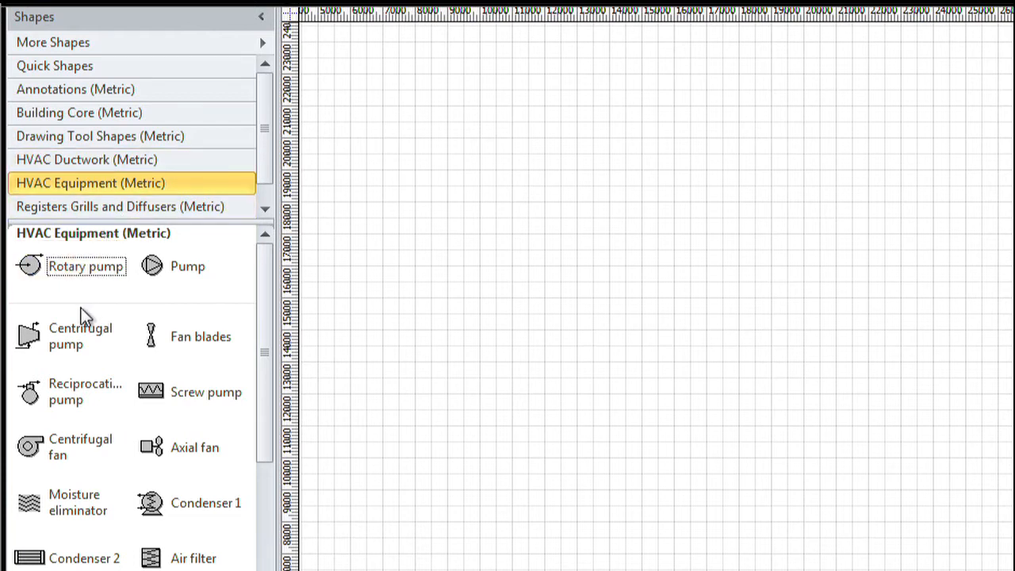
left_click(69, 160)
left_click_drag(64, 270, 472, 254)
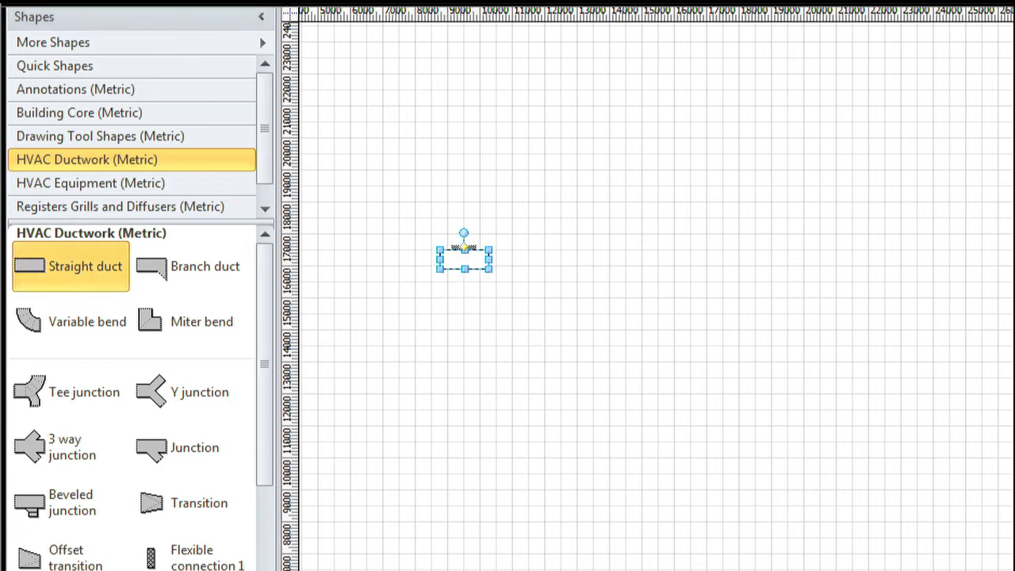
scroll(843, 345, "up", 4)
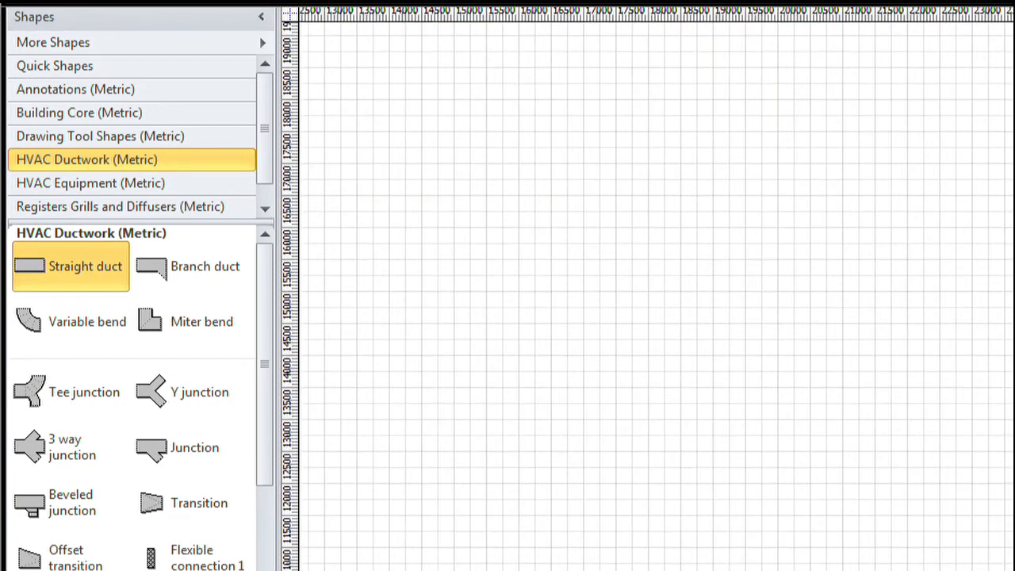
scroll(600, 309, "left", 5)
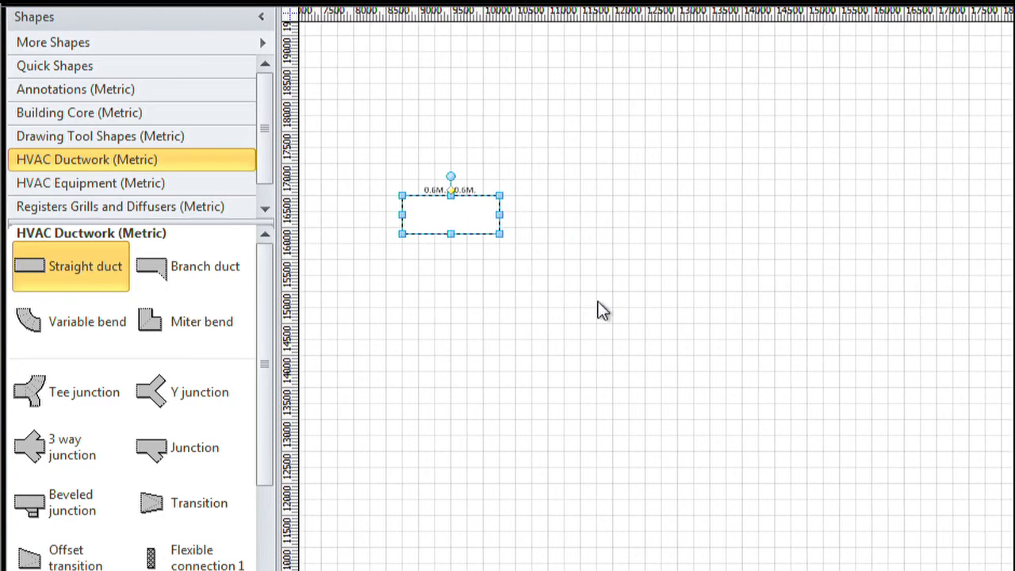
left_click_drag(509, 215, 651, 232)
left_click(589, 271)
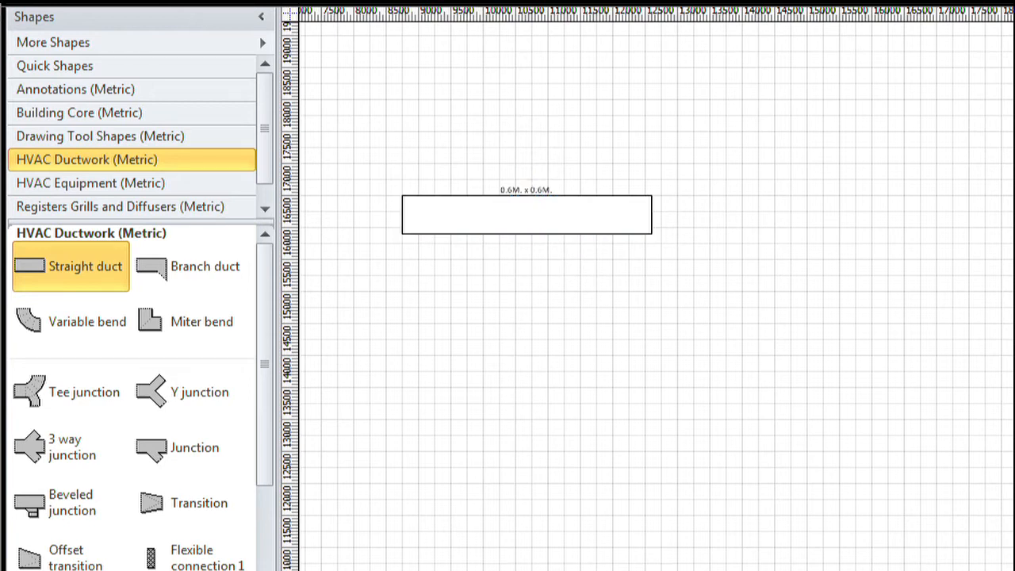
Step: Attach a variable bend to the right end of the straight duct, turning upward
scroll(830, 312, "up", 1)
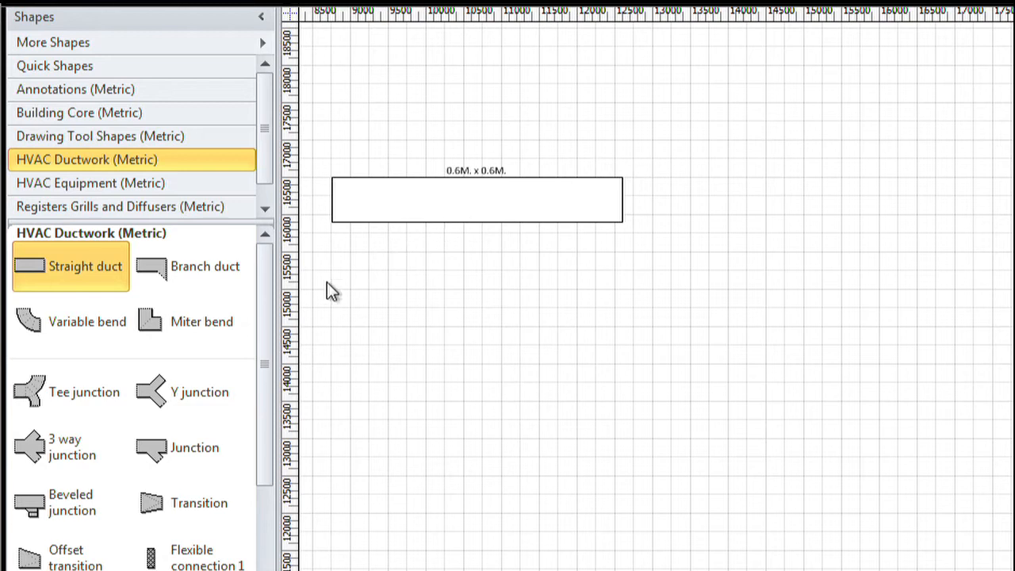
left_click_drag(31, 320, 622, 216)
left_click(642, 265)
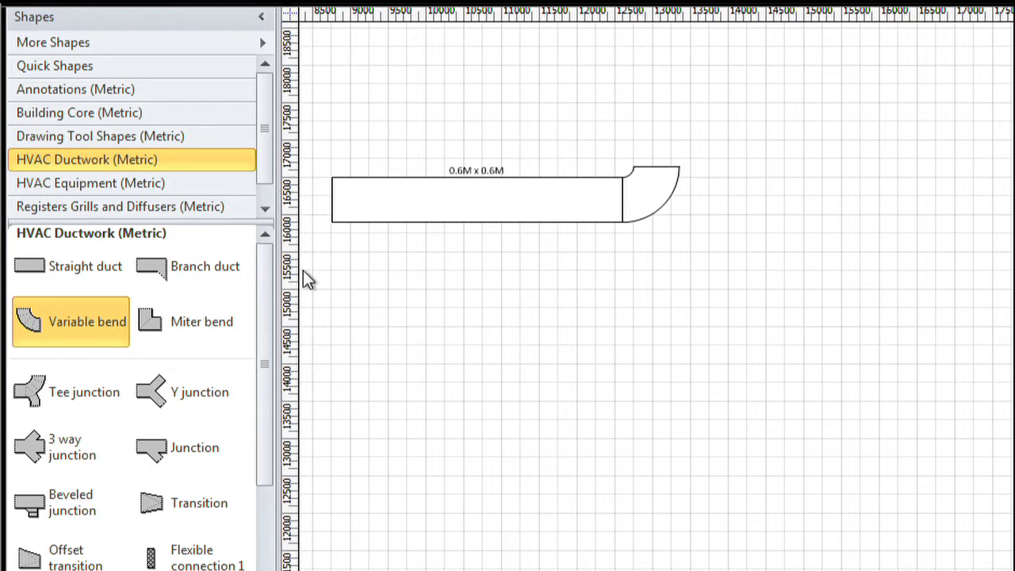
Step: Attach a second variable bend on top of the first one and flip its orientation to form an S-curve
left_click_drag(47, 326, 650, 194)
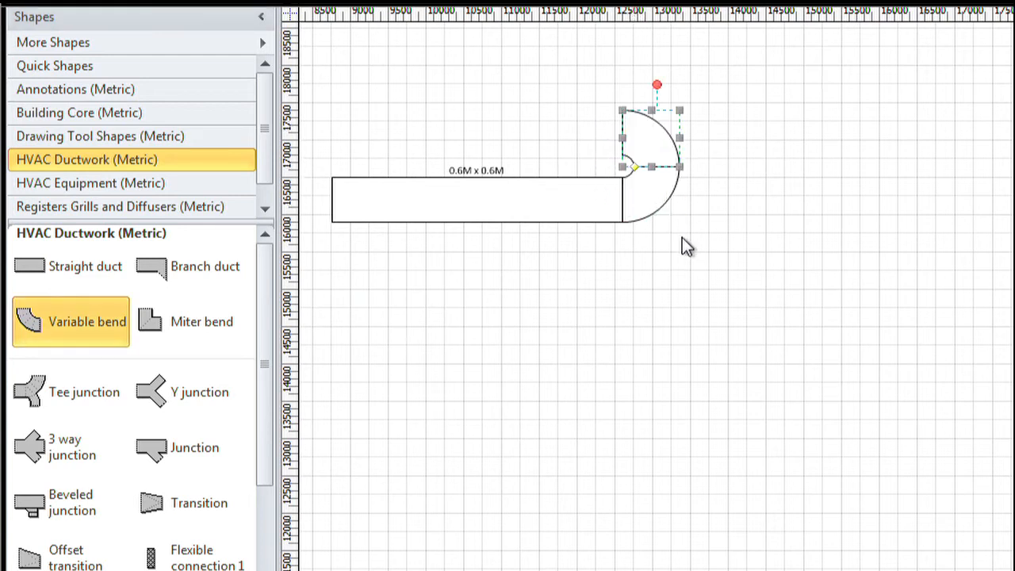
left_click(700, 278)
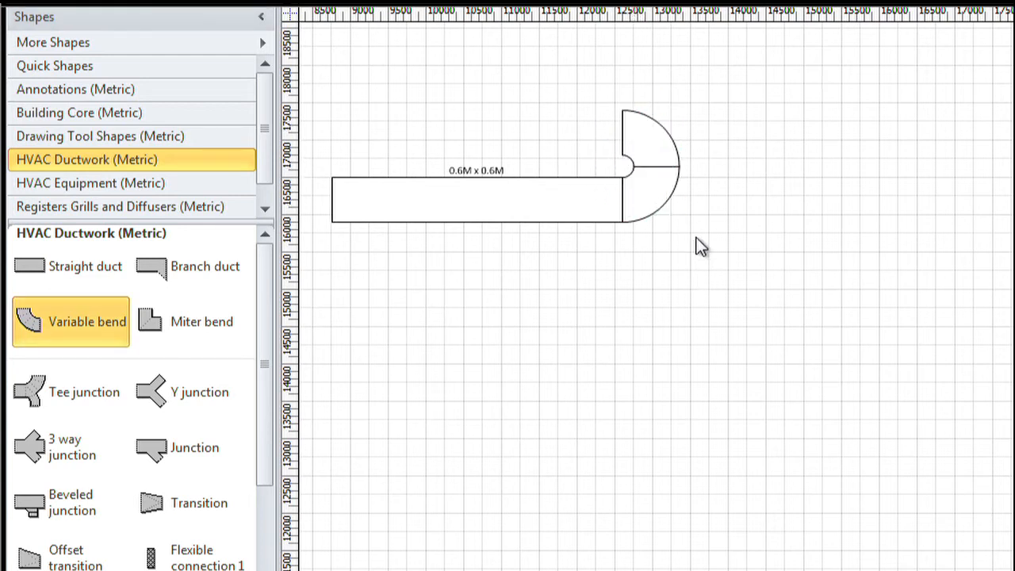
right_click(640, 137)
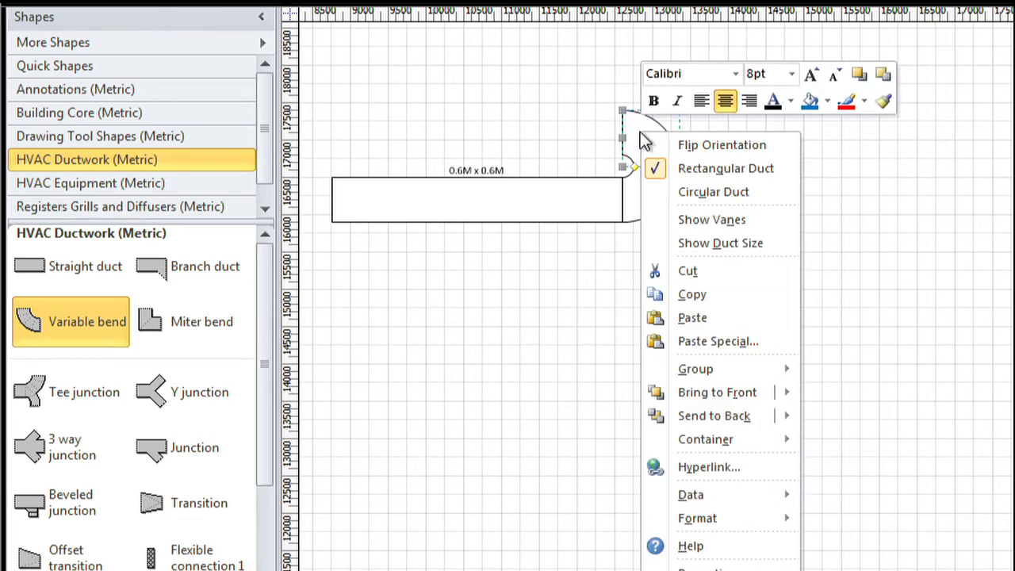
left_click(710, 147)
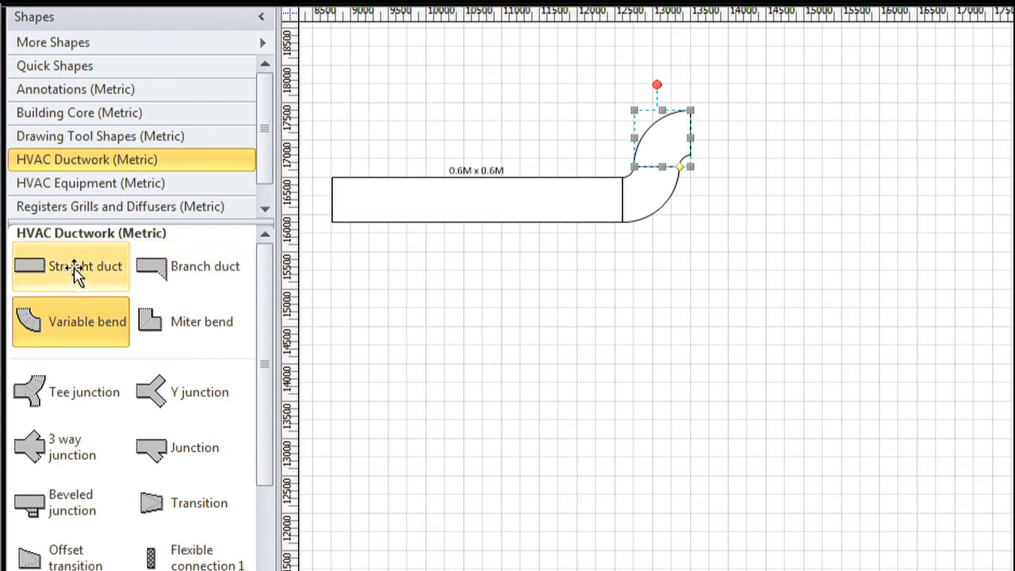
Step: Attach a straight duct about 2 m long to the upper bend and connect a Y junction to the duct's right end
left_click_drag(25, 262, 841, 132)
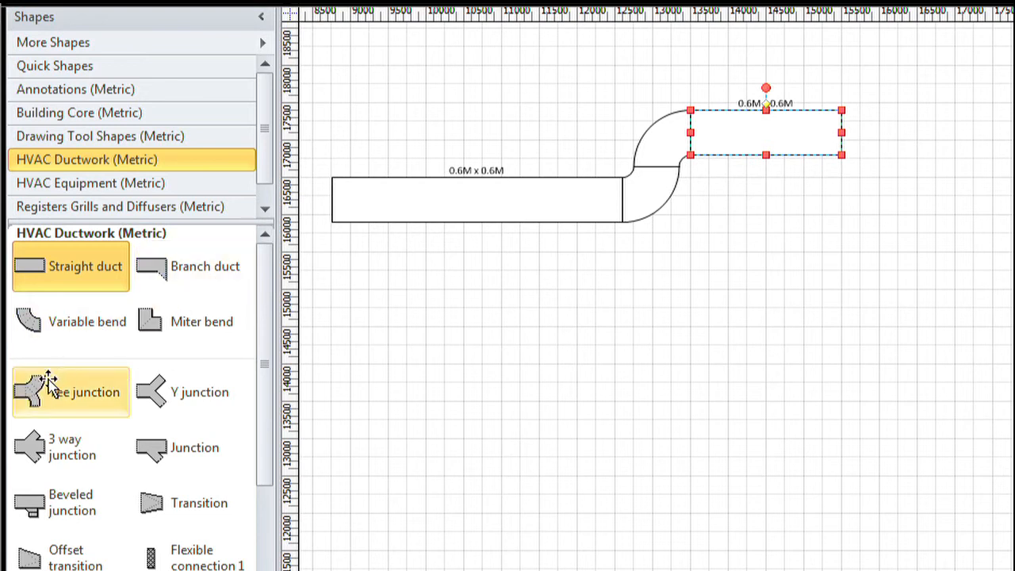
left_click_drag(191, 381, 877, 131)
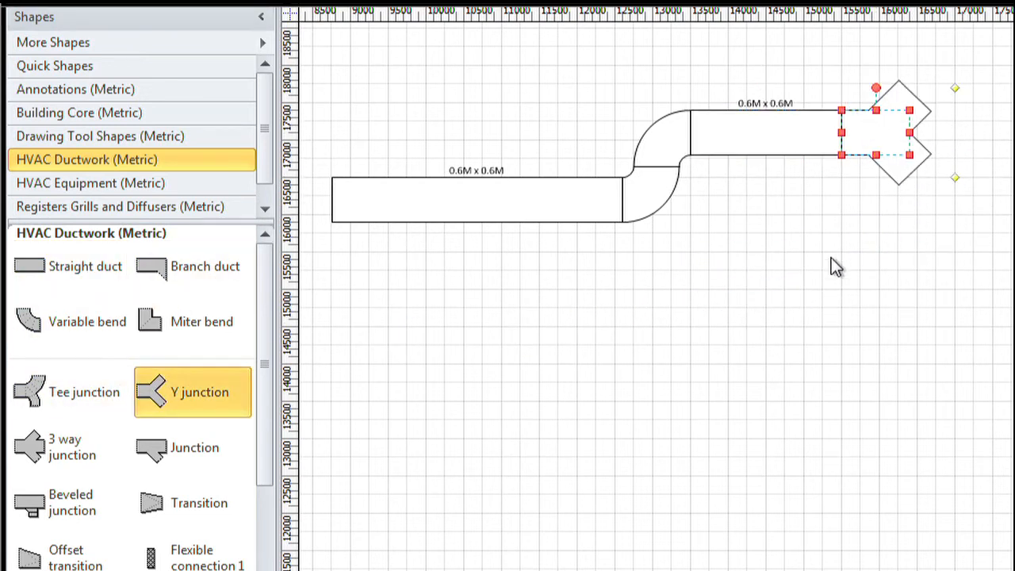
left_click(841, 221)
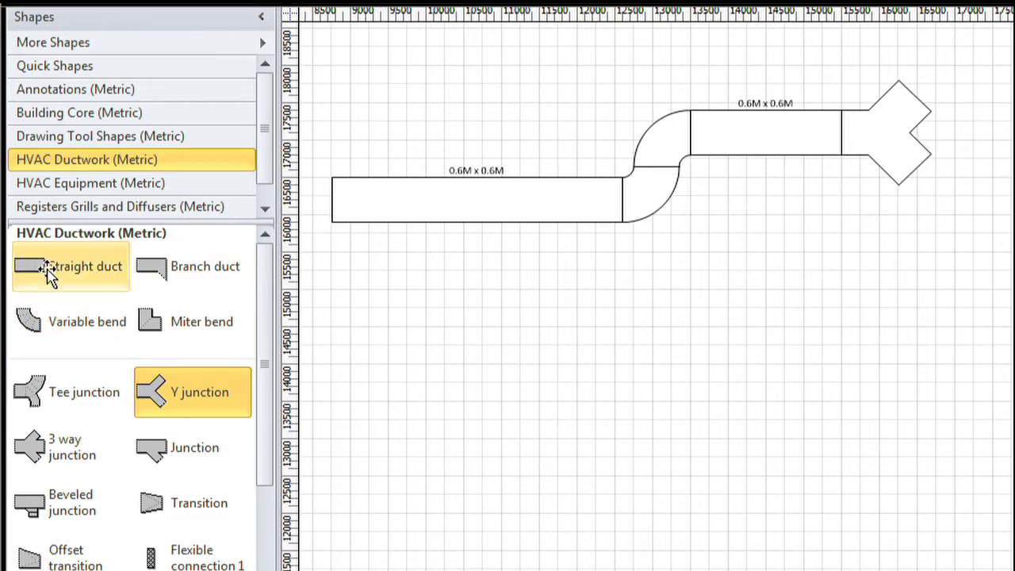
Step: Attach a straight duct to the lower branch of the Y junction, running diagonally down to the right
left_click_drag(32, 266, 979, 181)
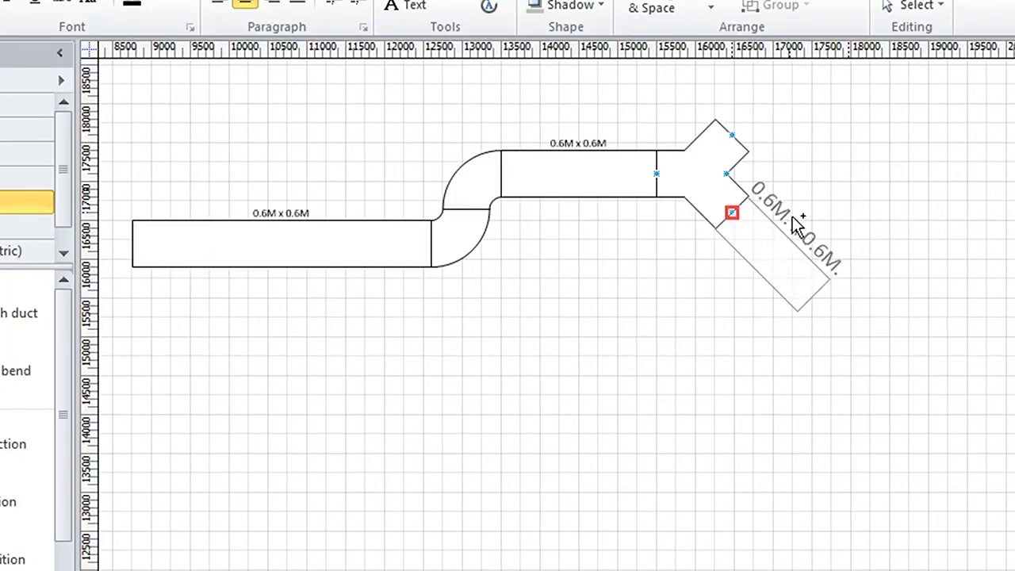
left_click_drag(793, 218, 787, 216)
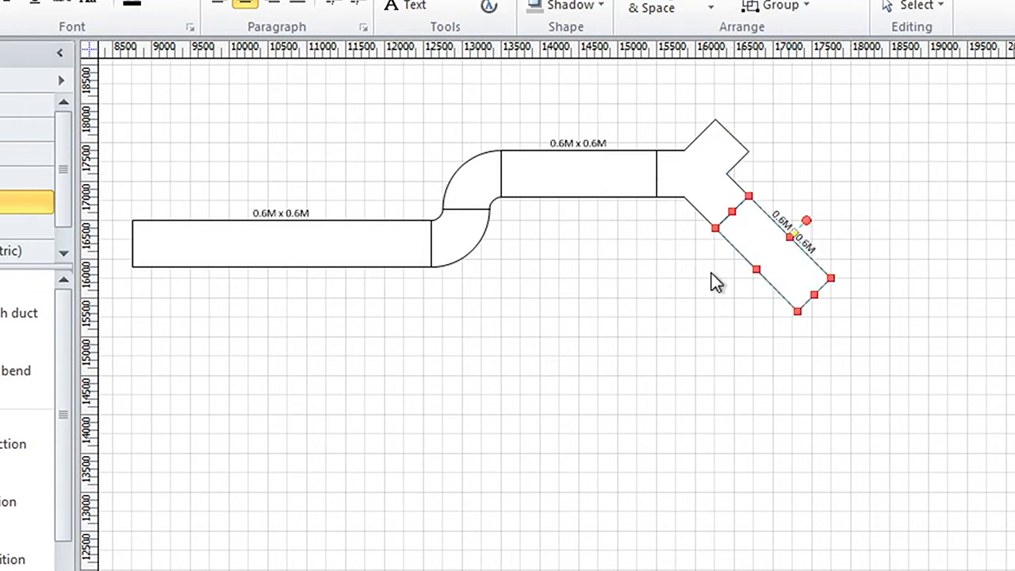
left_click(754, 310)
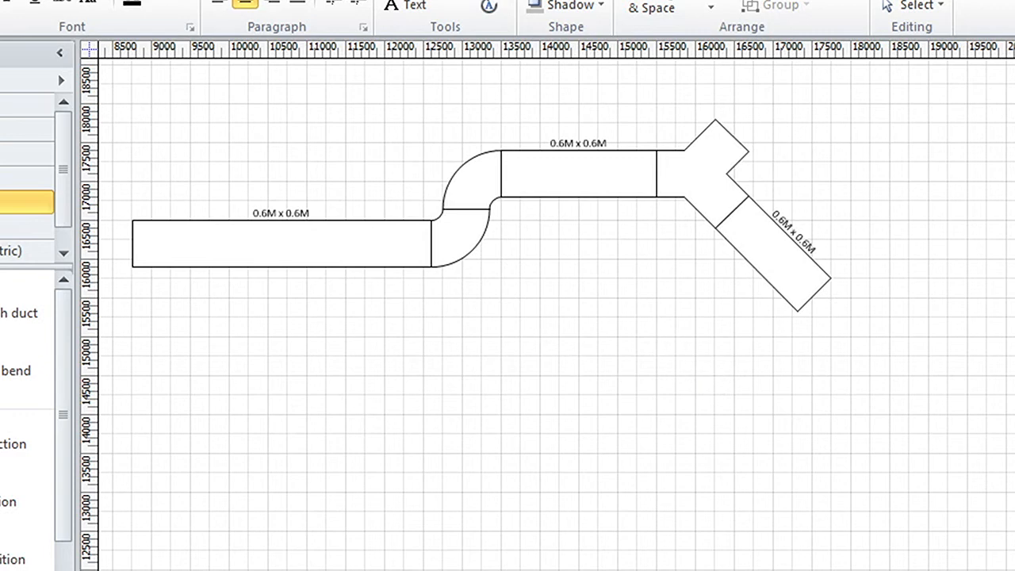
Step: Create a new drawing from the Timeline template in the Schedule category
key("alt+f")
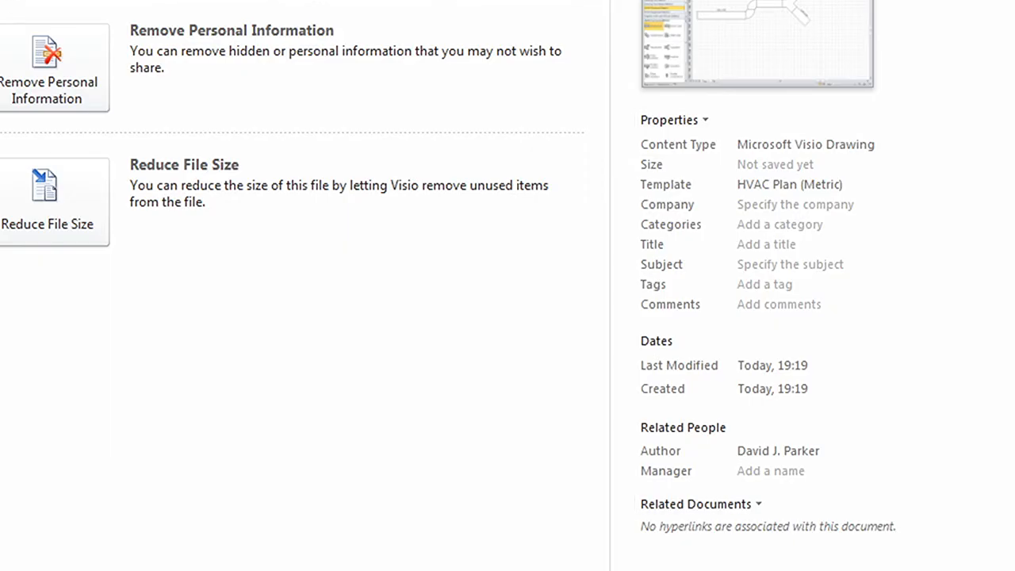
key("n")
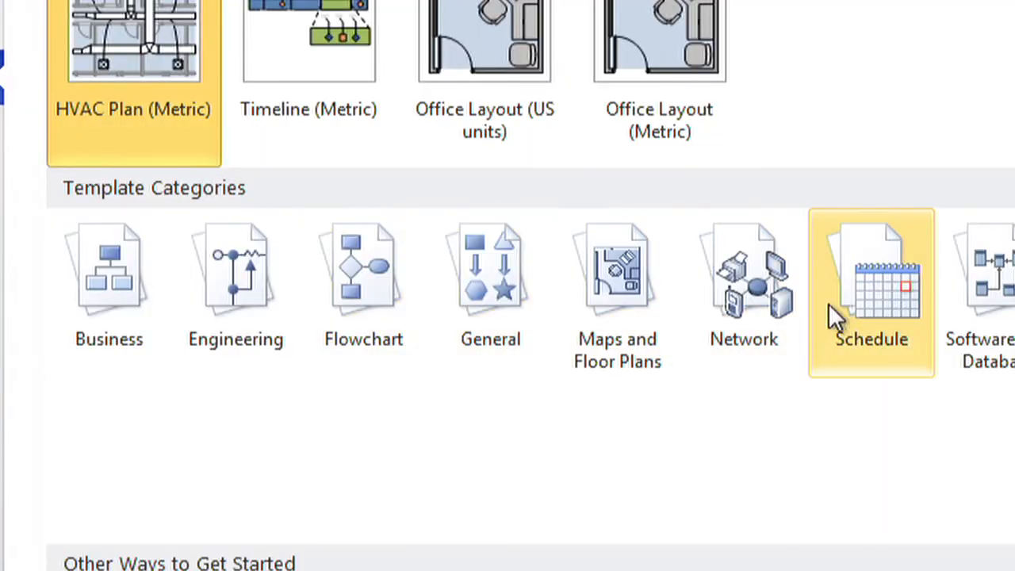
left_click(872, 298)
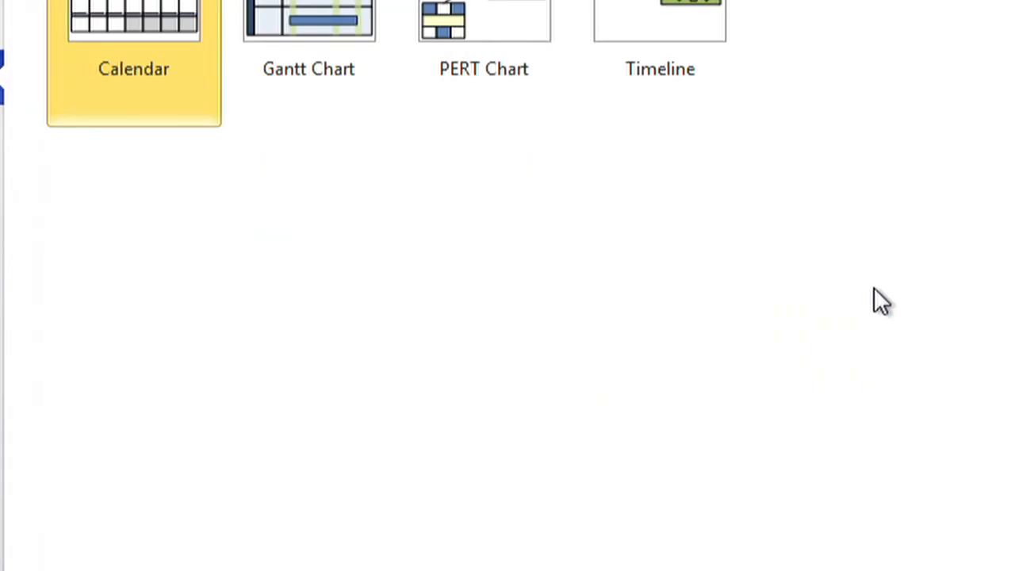
double_click(673, 24)
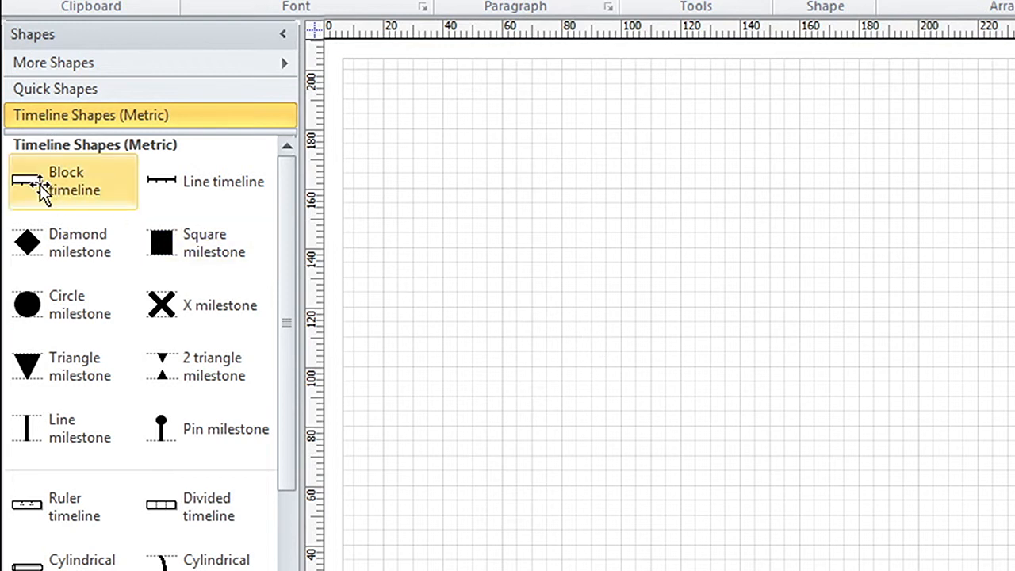
Step: Place a block timeline near the page's upper edge and a cylindrical timeline below it, both from 16/11/2011 to 16/05/2012 in months
left_click_drag(39, 186, 767, 159)
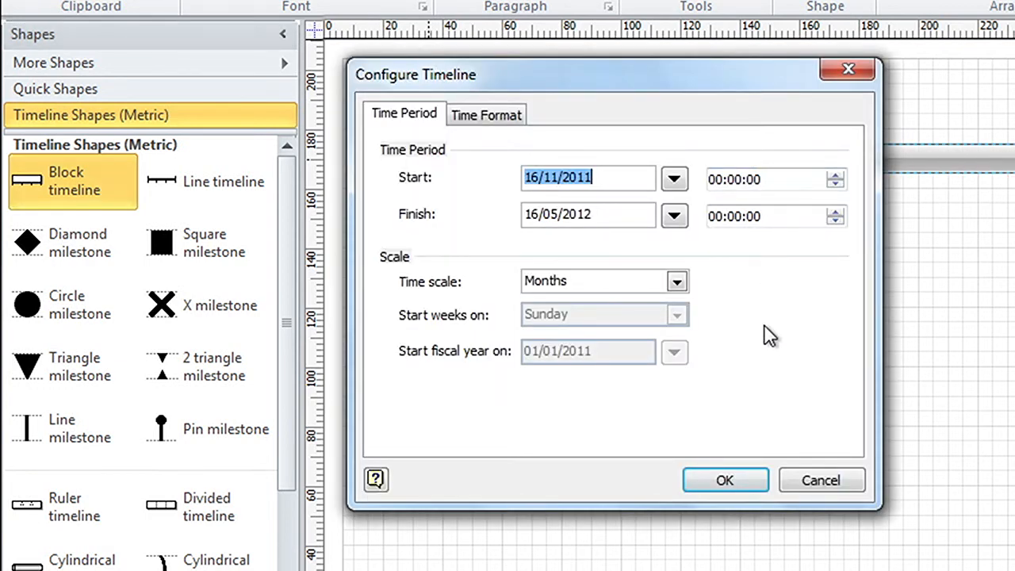
left_click(723, 480)
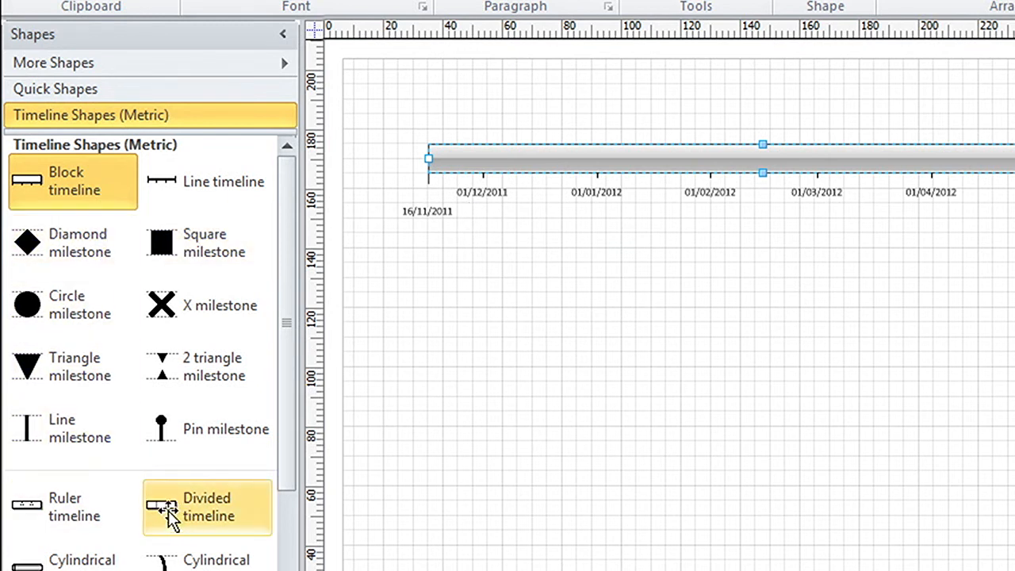
left_click_drag(69, 567, 766, 367)
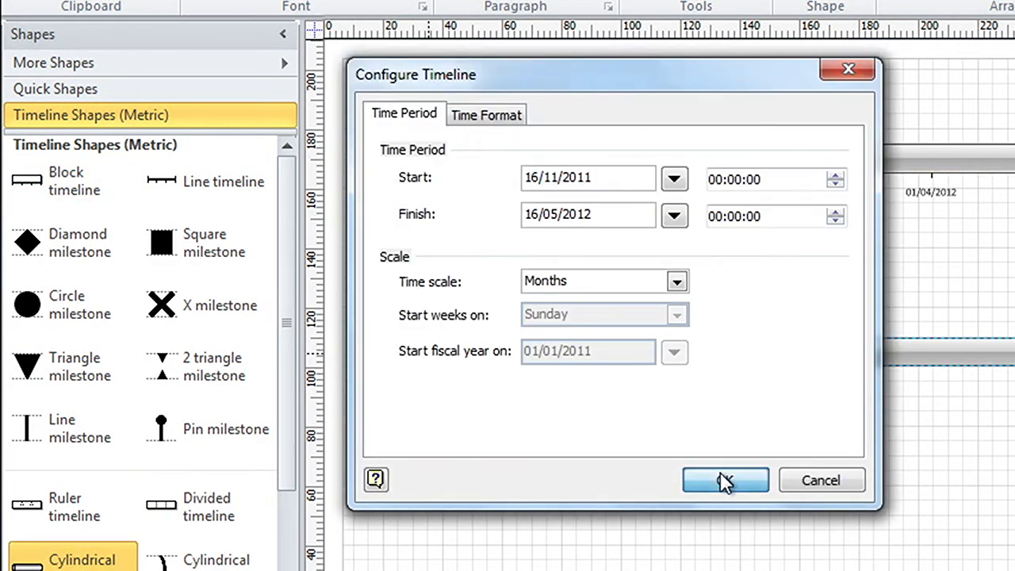
left_click(723, 478)
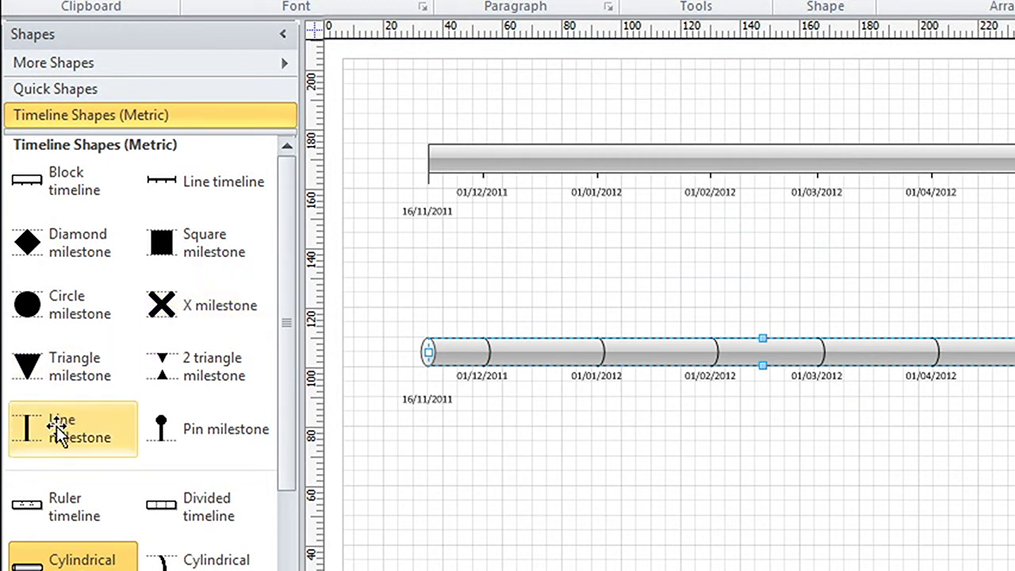
Step: Add a line milestone at 15/01/2012, an X milestone at 17/02/2012 and a square milestone at 20/03/2012 to the block timeline
left_click_drag(31, 432, 647, 168)
left_click(653, 388)
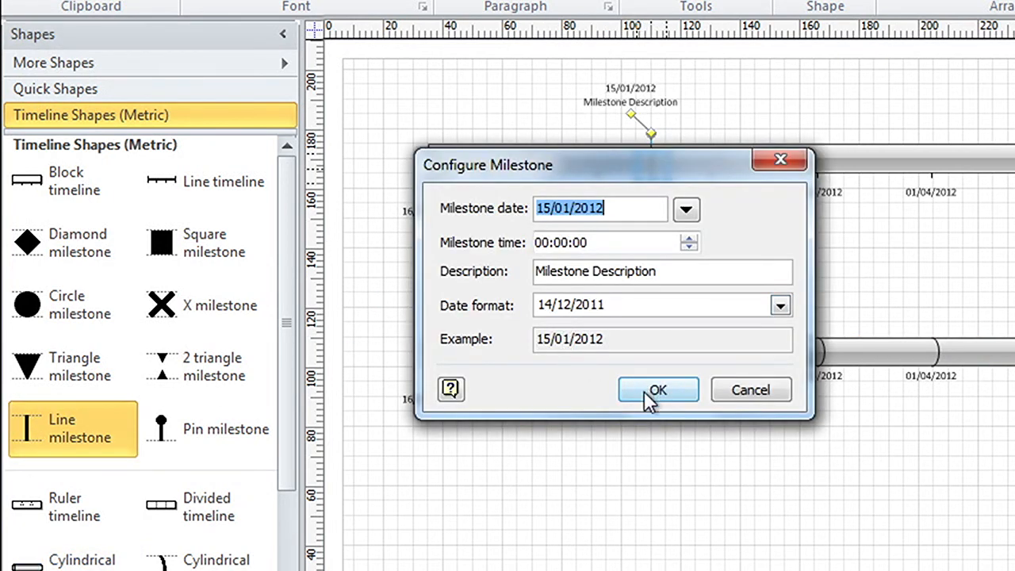
left_click_drag(159, 297, 770, 163)
key("Return")
left_click_drag(157, 241, 891, 170)
key("Return")
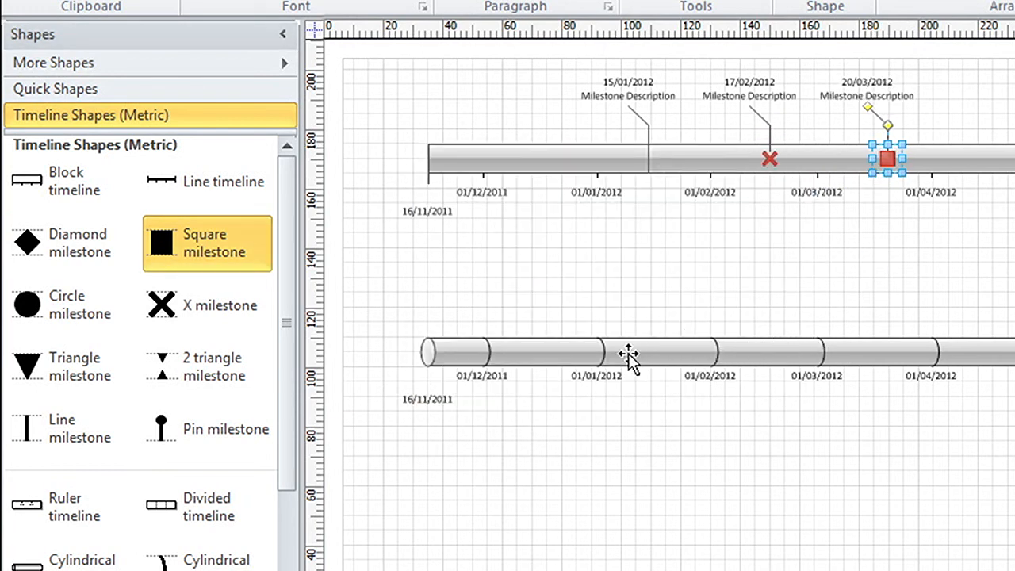
Step: Add a cylindrical milestone at 23/01/2012 and a Today marker to the cylindrical timeline
left_click_drag(178, 564, 676, 353)
left_click(702, 442)
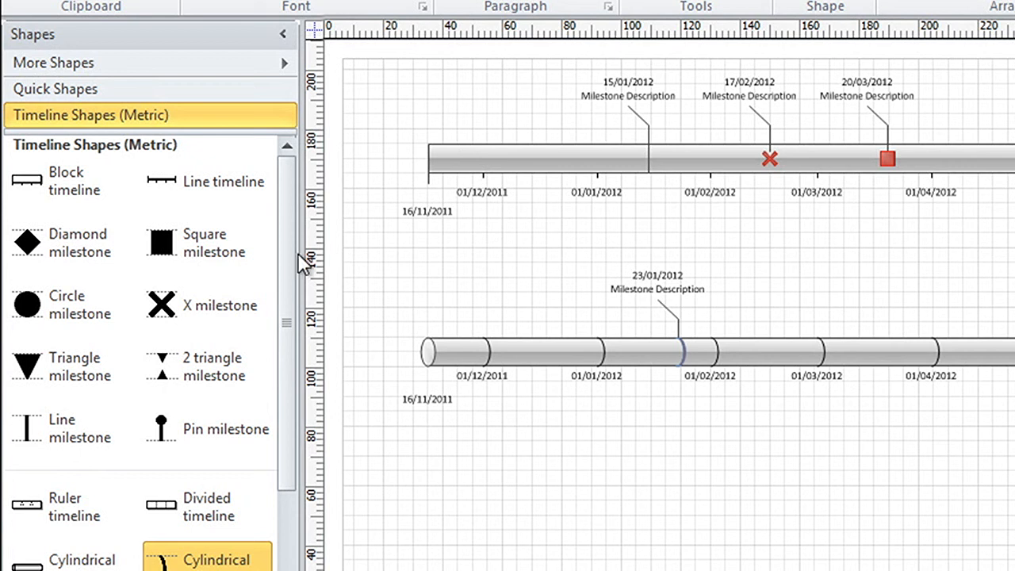
left_click_drag(284, 263, 277, 361)
mouse_move(206, 567)
left_mouse_down()
mouse_move(294, 544)
mouse_move(436, 349)
mouse_move(716, 292)
mouse_move(892, 334)
mouse_move(886, 359)
mouse_move(882, 347)
left_mouse_up()
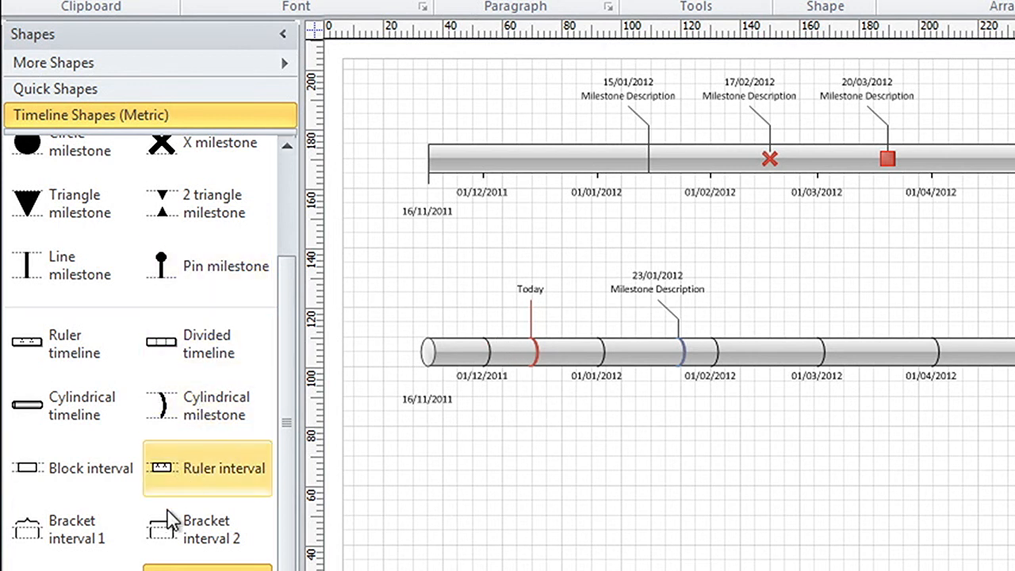
Step: Add a Bracket interval 2 to the block timeline, spanning 05/04/2012 to 07/05/2012 with the default description
left_click_drag(163, 535, 1014, 159)
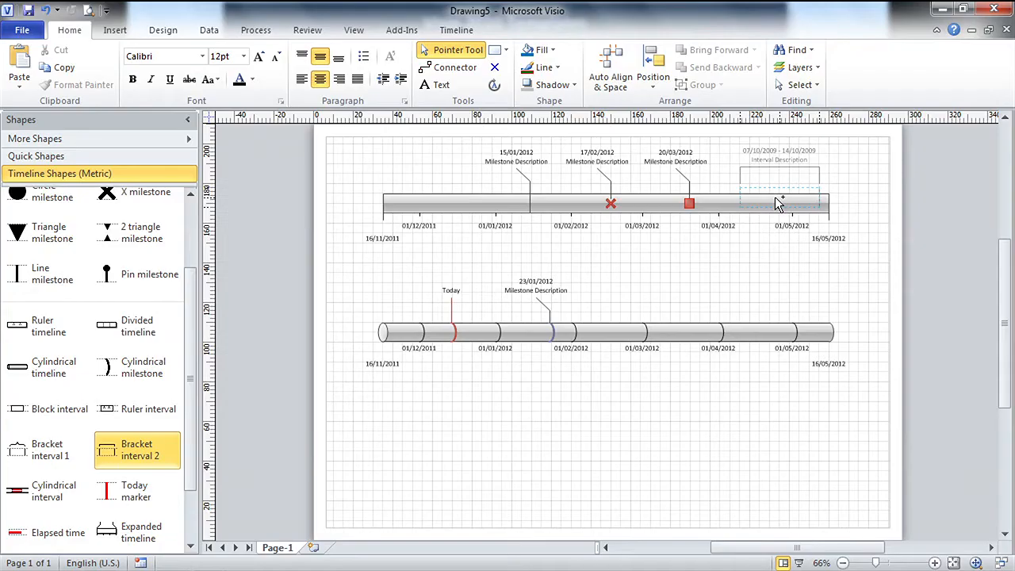
left_click_drag(777, 203, 769, 197)
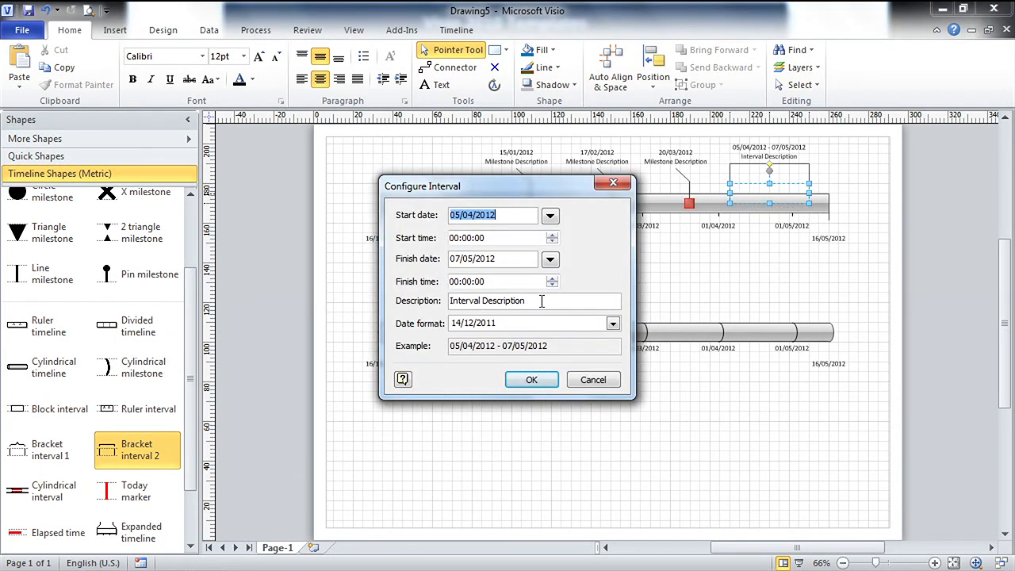
left_click(531, 381)
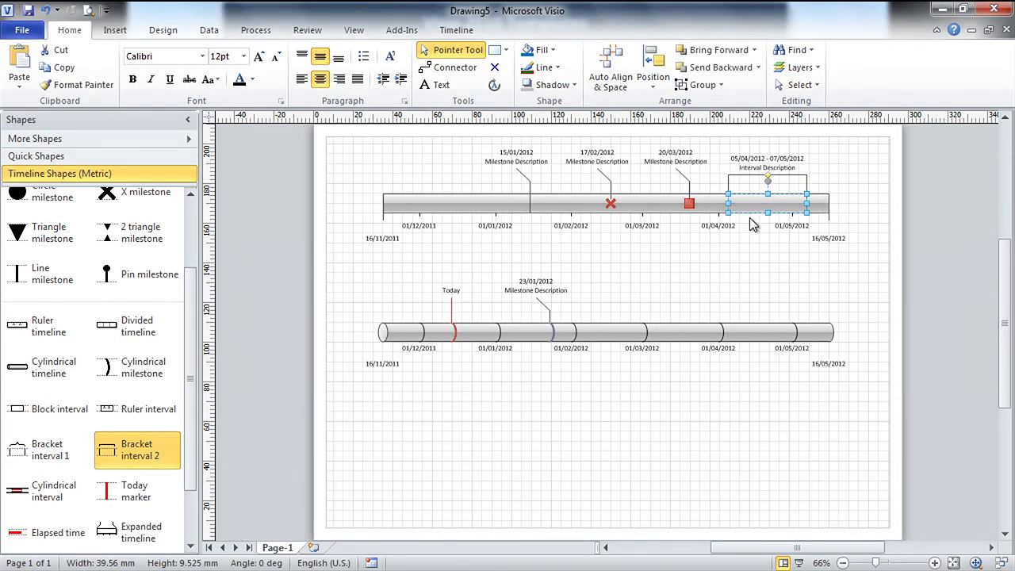
left_click(755, 255)
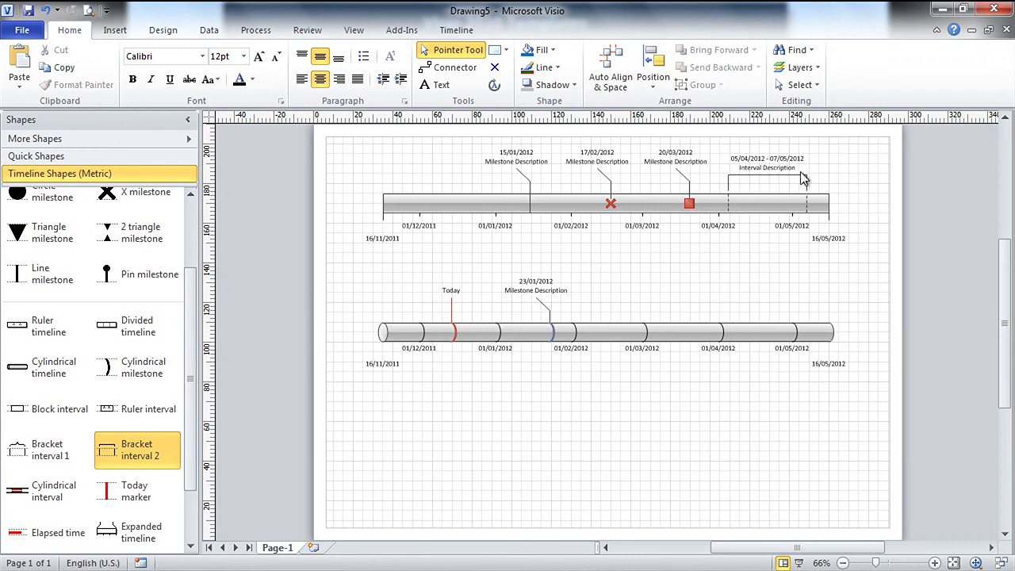